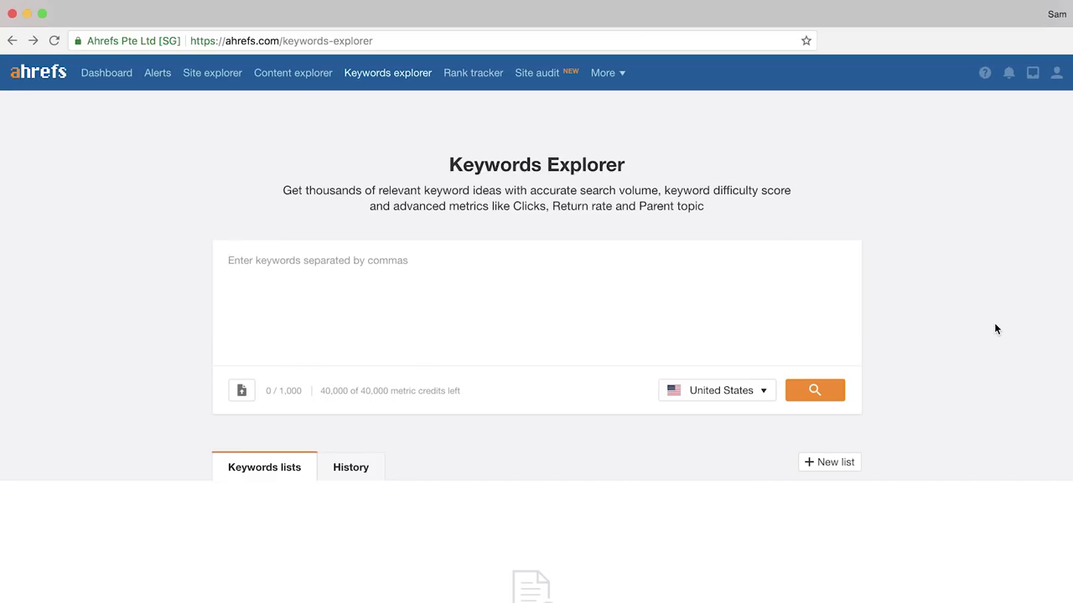
# Run a Keywords Explorer search for 'supplements' in the United States and review its overview.
pyautogui.write('supplements,')
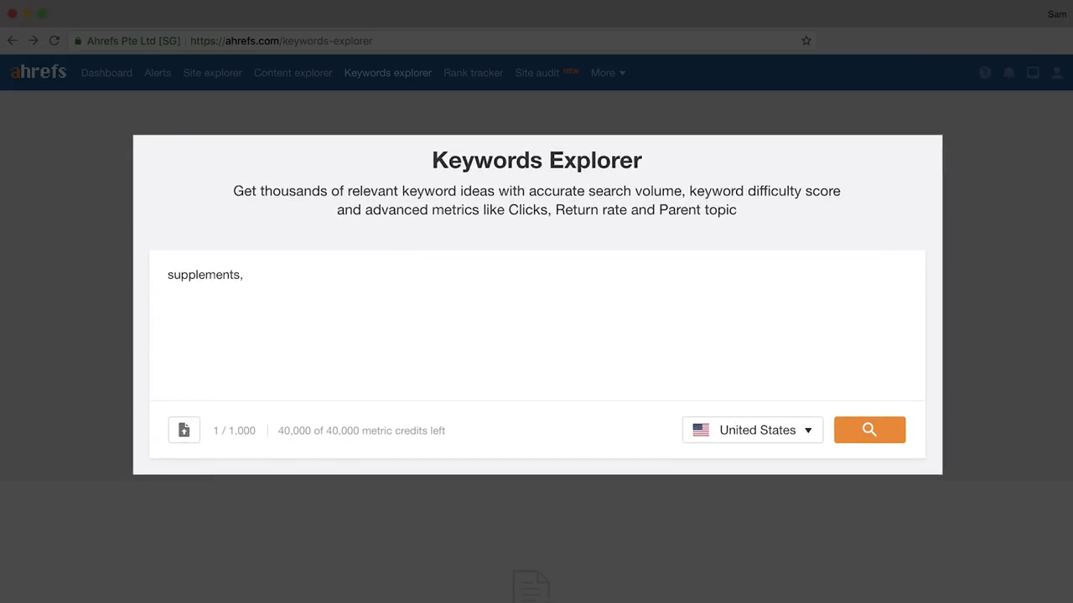
pyautogui.press('Return')
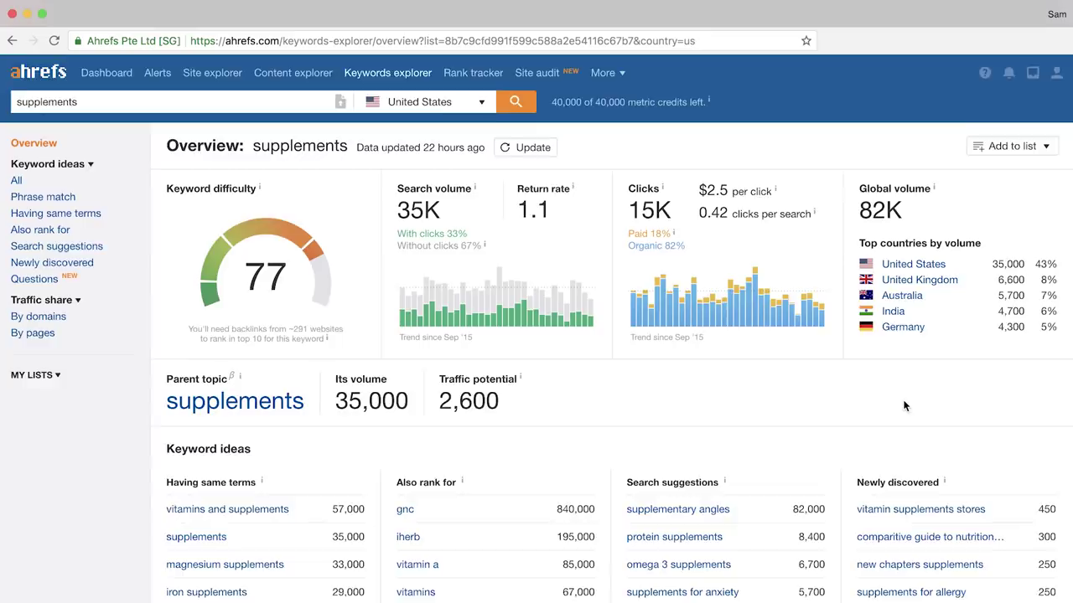
pyautogui.scroll(-14, 903, 405)
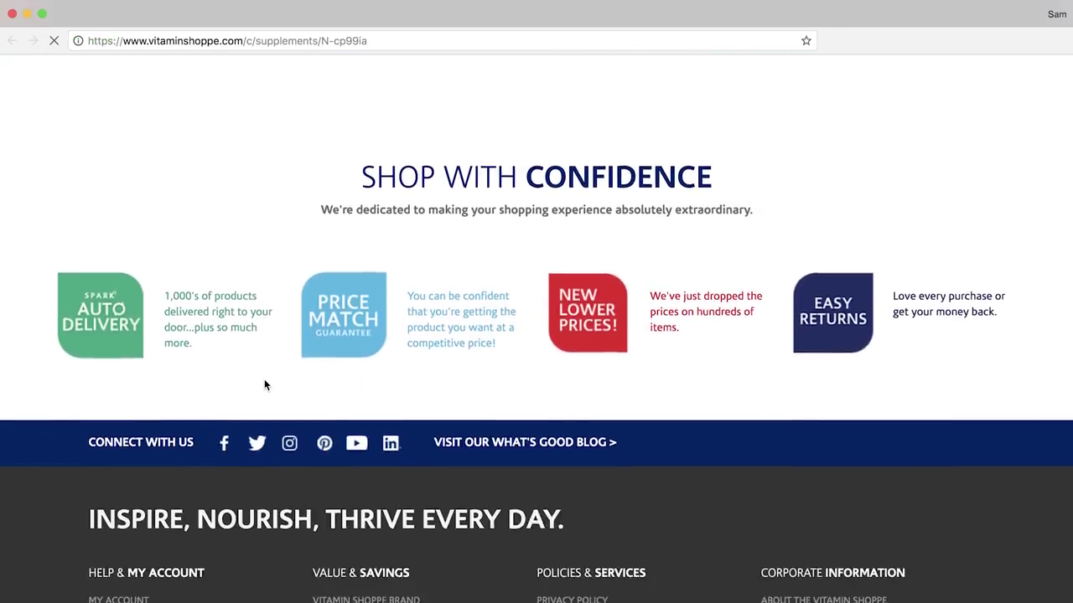
# Close the supplements page tab and return to Ahrefs' SERP overview for 'supplements'.
pyautogui.scroll(5, 266, 385)
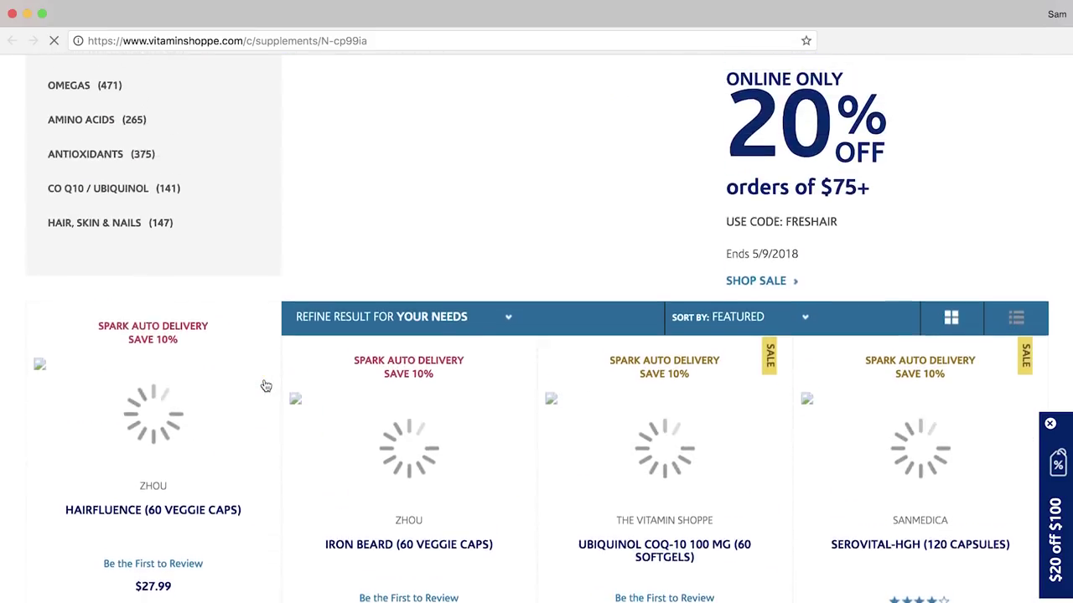
pyautogui.press('super+w')
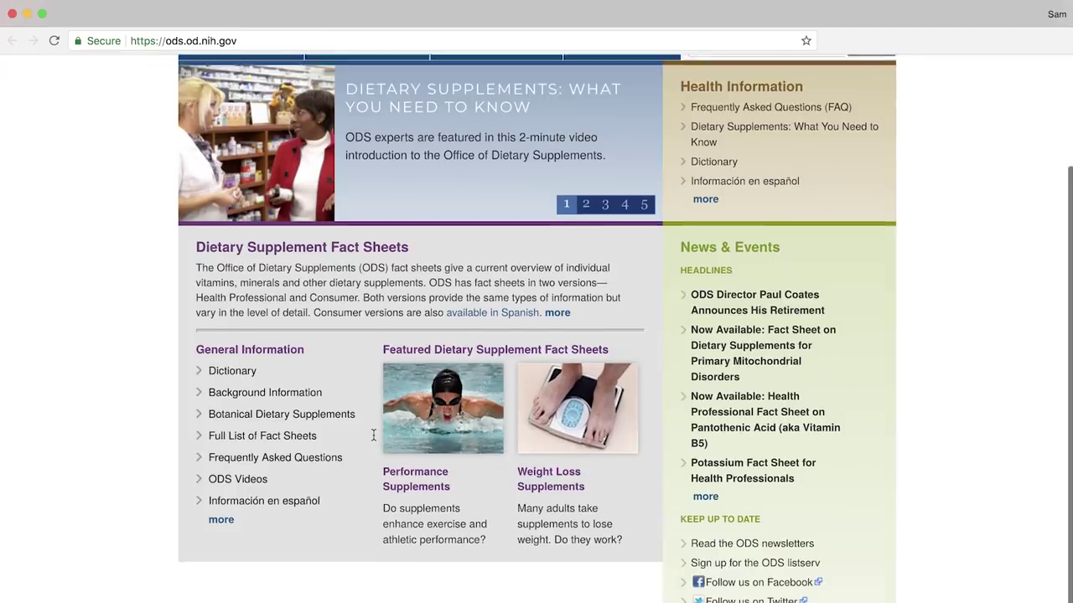
pyautogui.scroll(4, 373, 435)
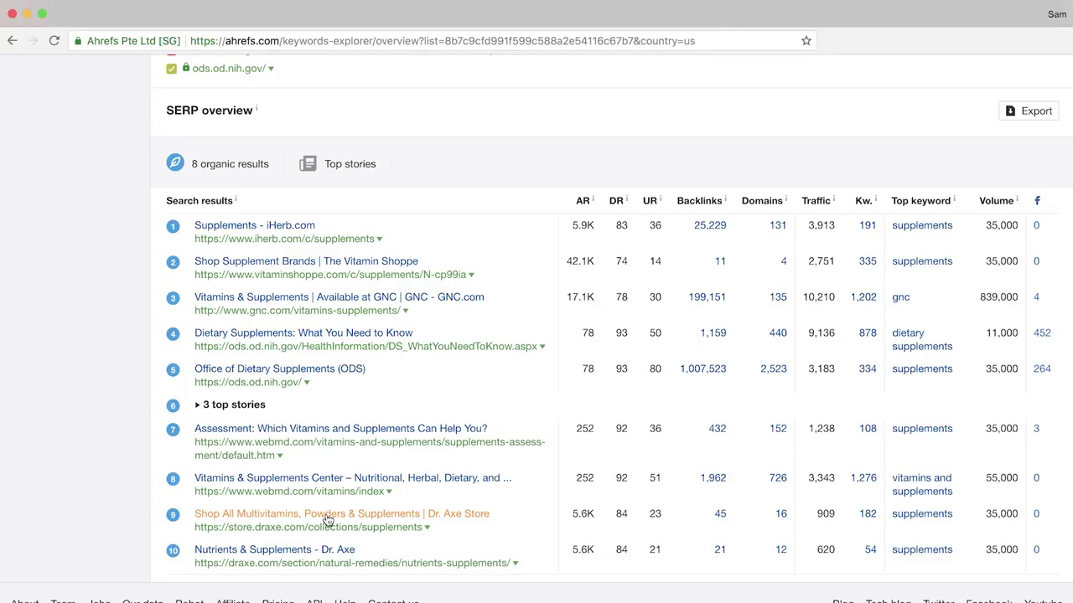
pyautogui.click(359, 520)
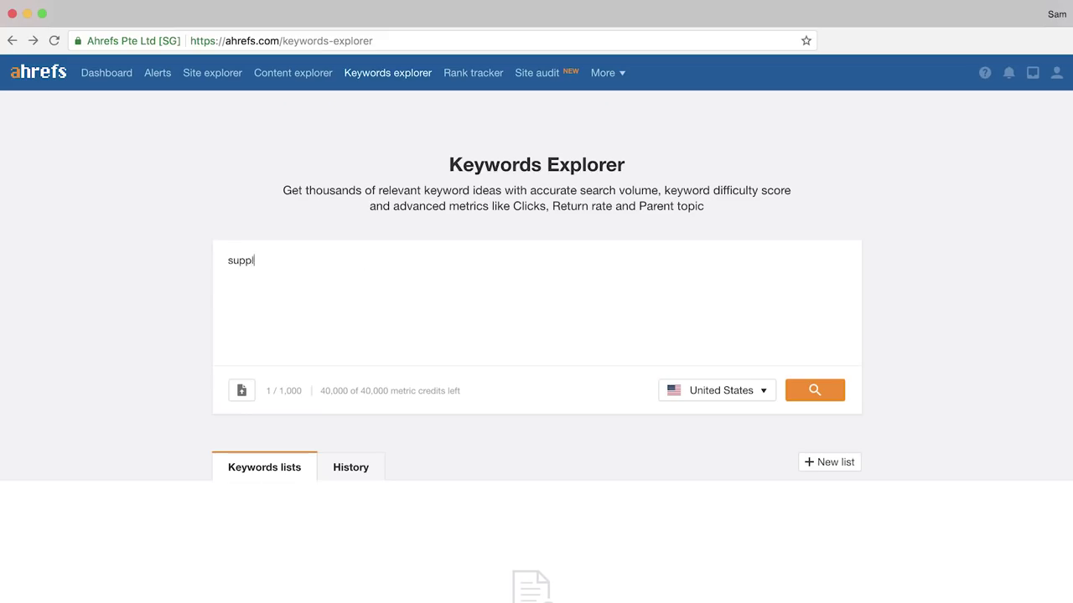
pyautogui.press('Return')
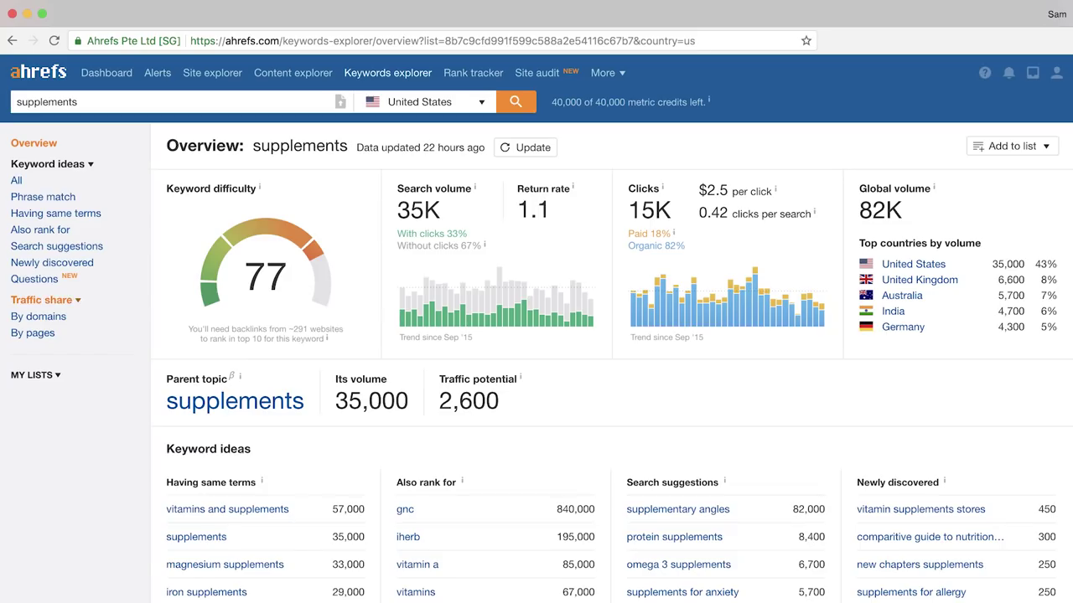
pyautogui.scroll(-10, 155, 376)
pyautogui.scroll(-6, 155, 376)
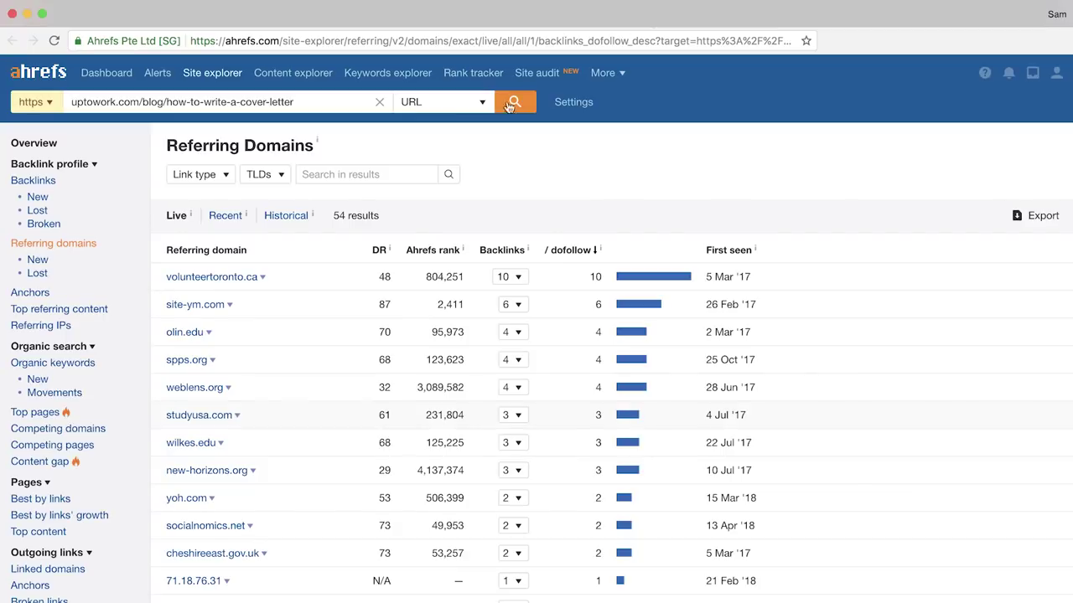
# Filter the cover-letter post's referring domains to dofollow and sort them by DR, lowest first.
pyautogui.click(203, 174)
pyautogui.click(192, 215)
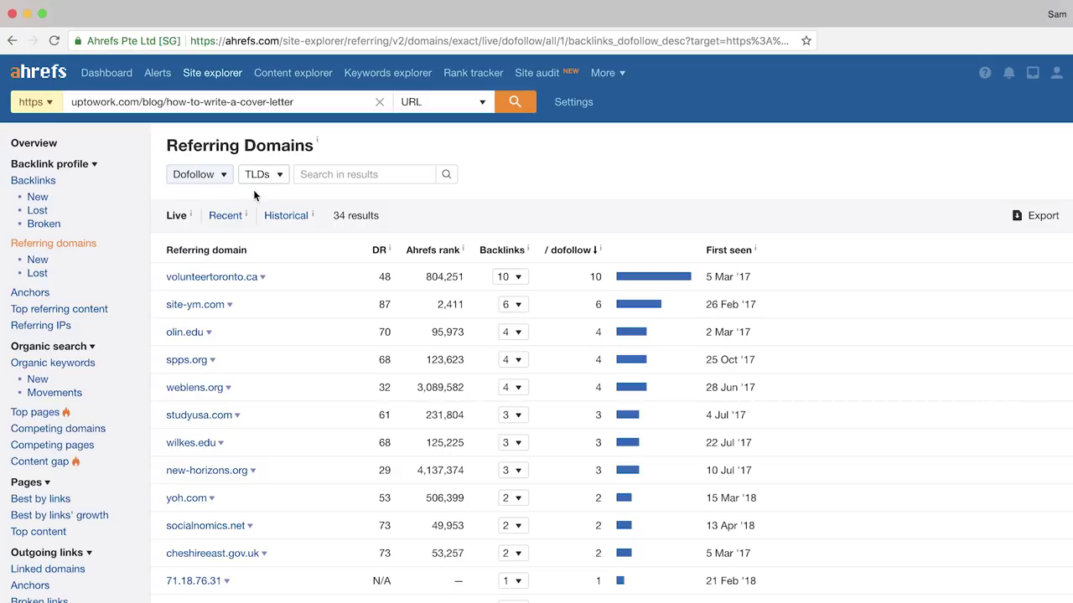
pyautogui.click(381, 251)
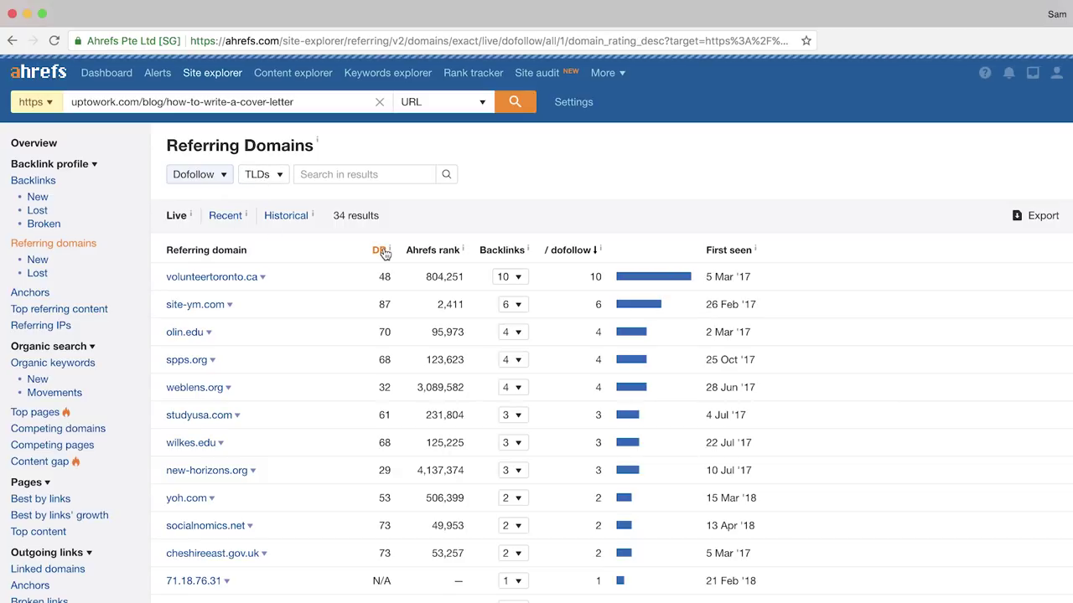
pyautogui.click(379, 249)
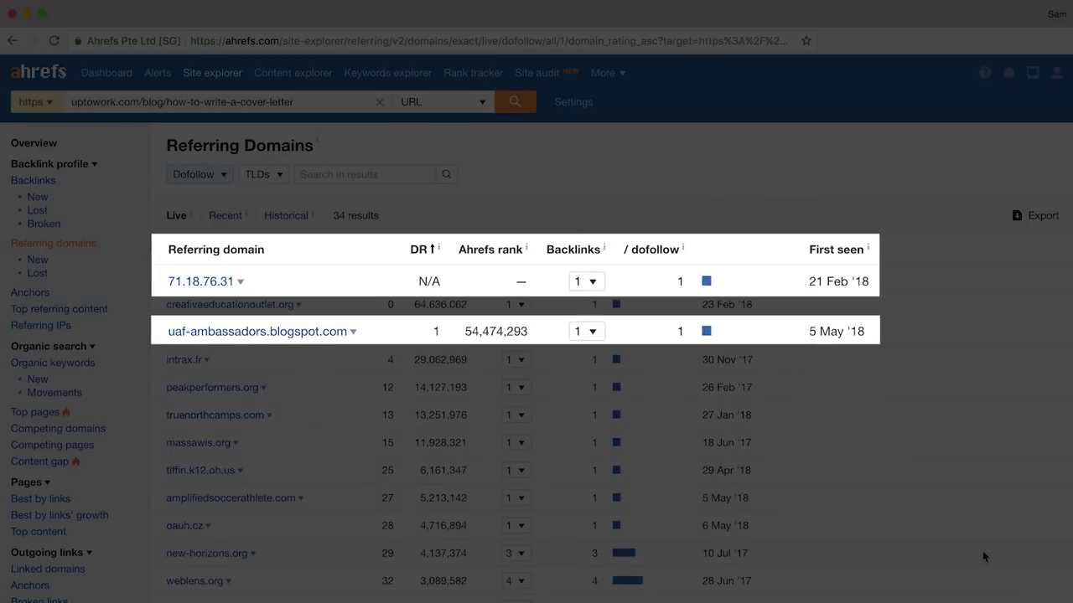
pyautogui.scroll(-10, 972, 586)
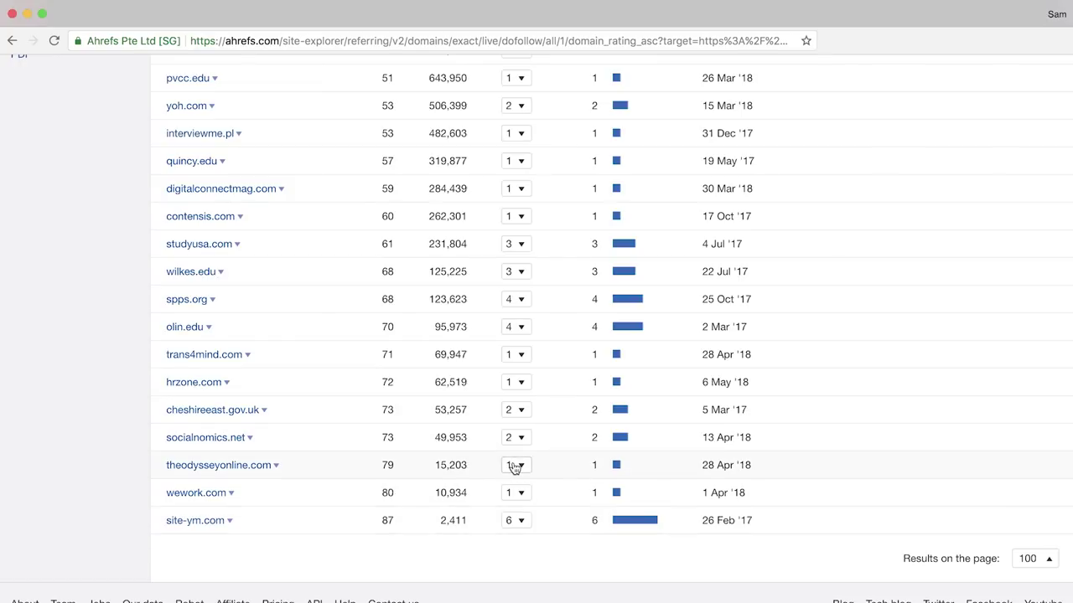
# Expand the backlink details for theodysseyonline.com and wework.com.
pyautogui.click(514, 468)
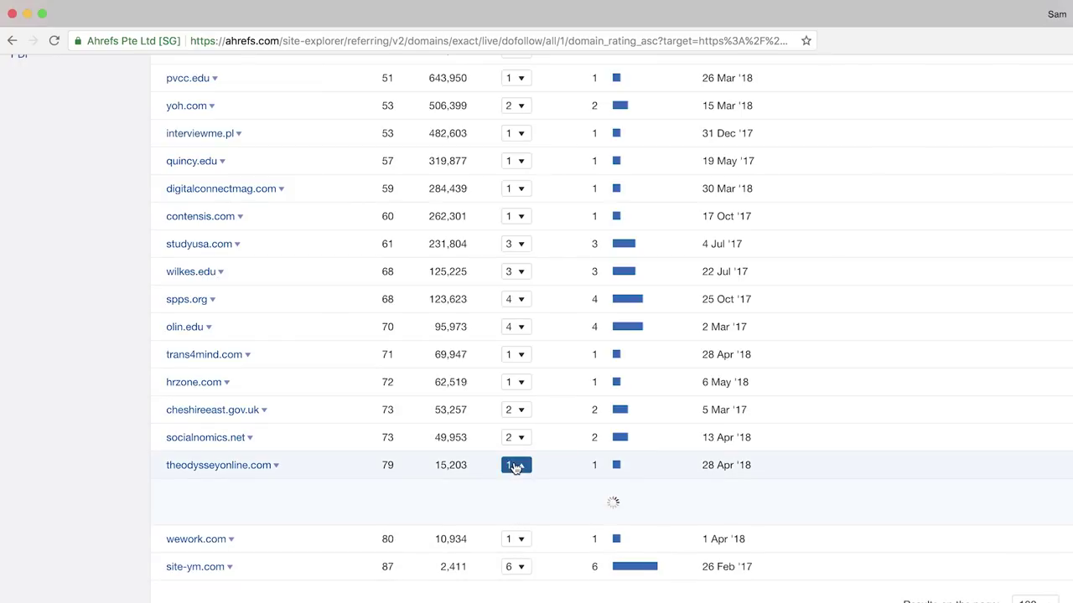
pyautogui.scroll(-2, 548, 509)
pyautogui.scroll(-2, 550, 512)
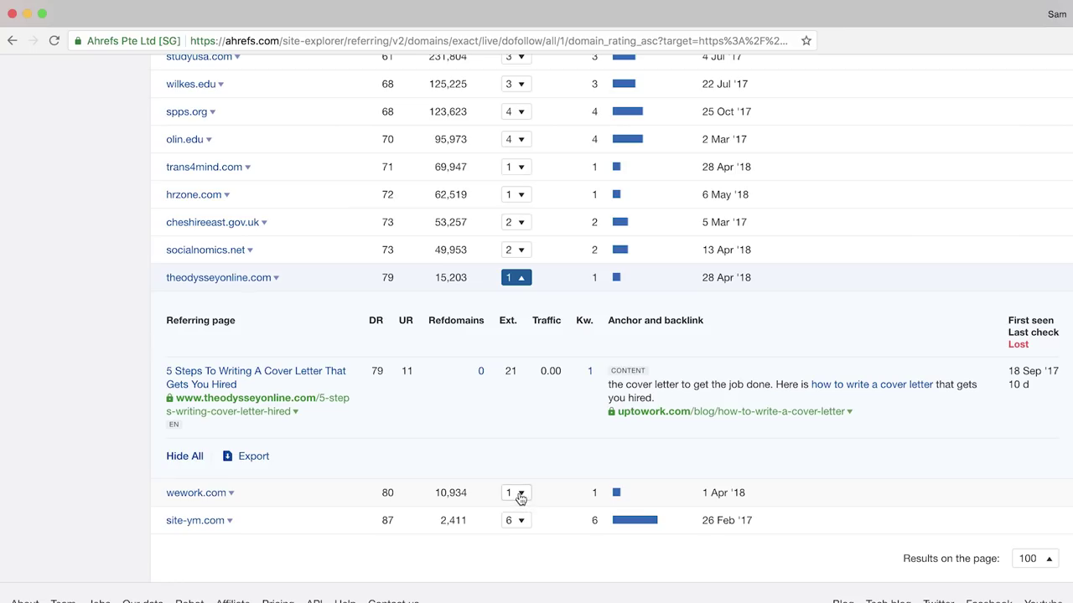
pyautogui.click(520, 493)
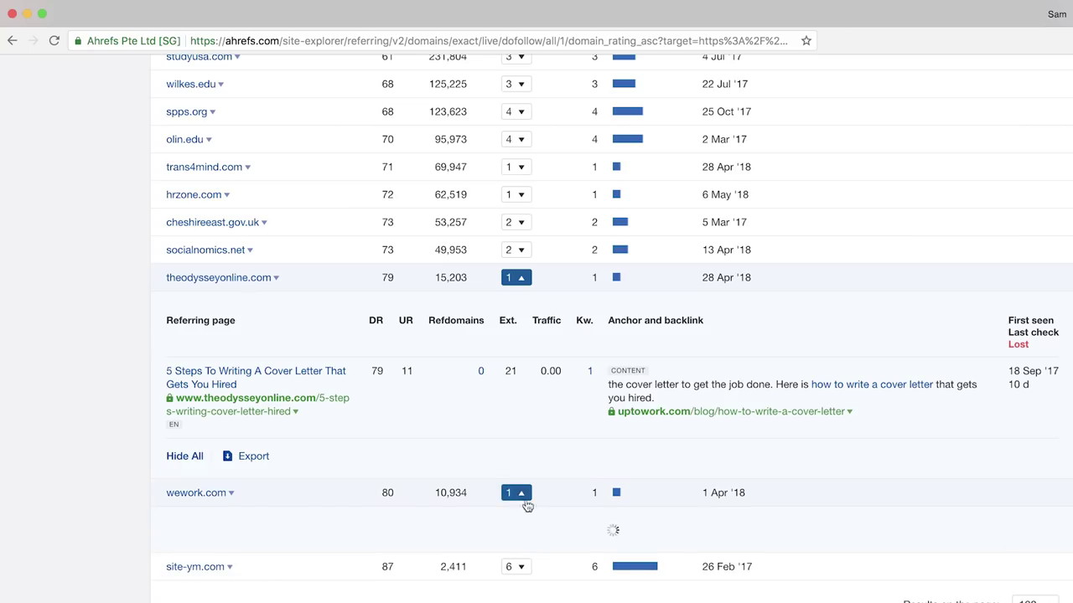
pyautogui.scroll(-2, 540, 520)
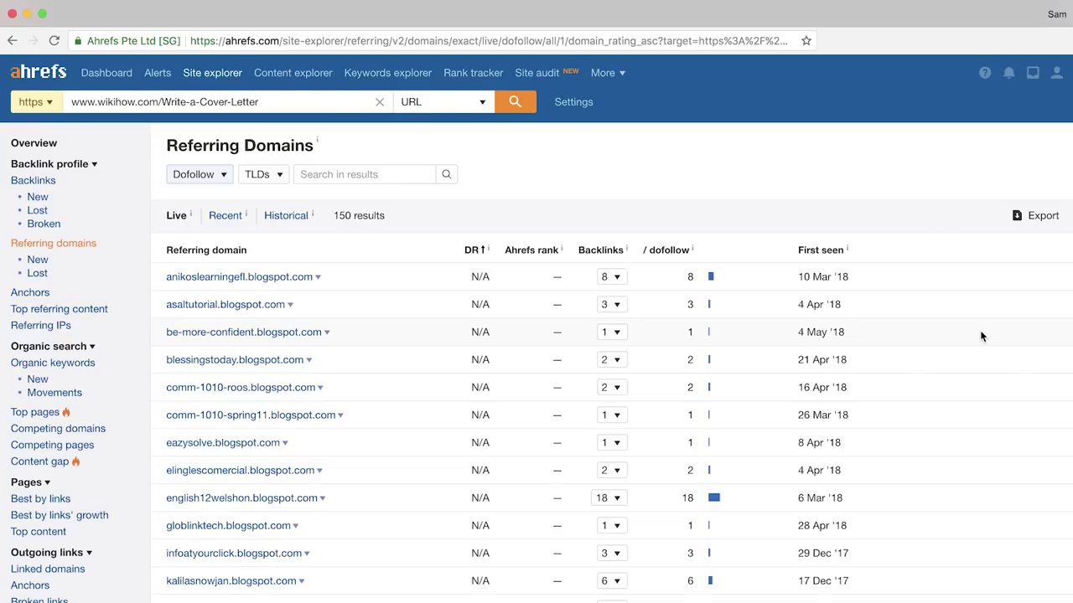
# Scroll through page 1 of the wikiHow referring domains down to the DR 10 entries.
pyautogui.scroll(-4, 981, 336)
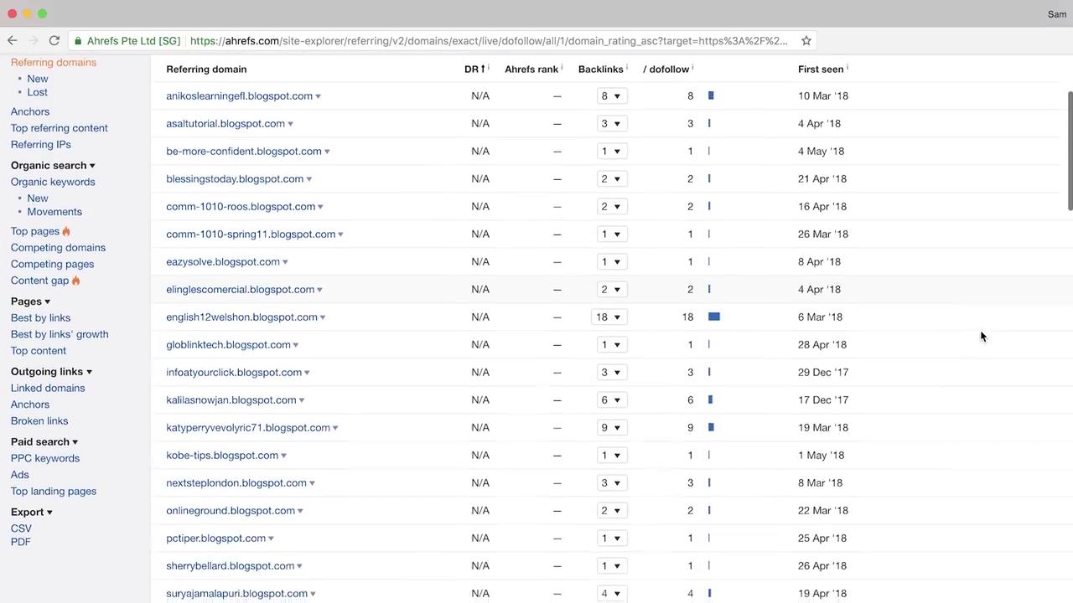
pyautogui.scroll(-5, 982, 336)
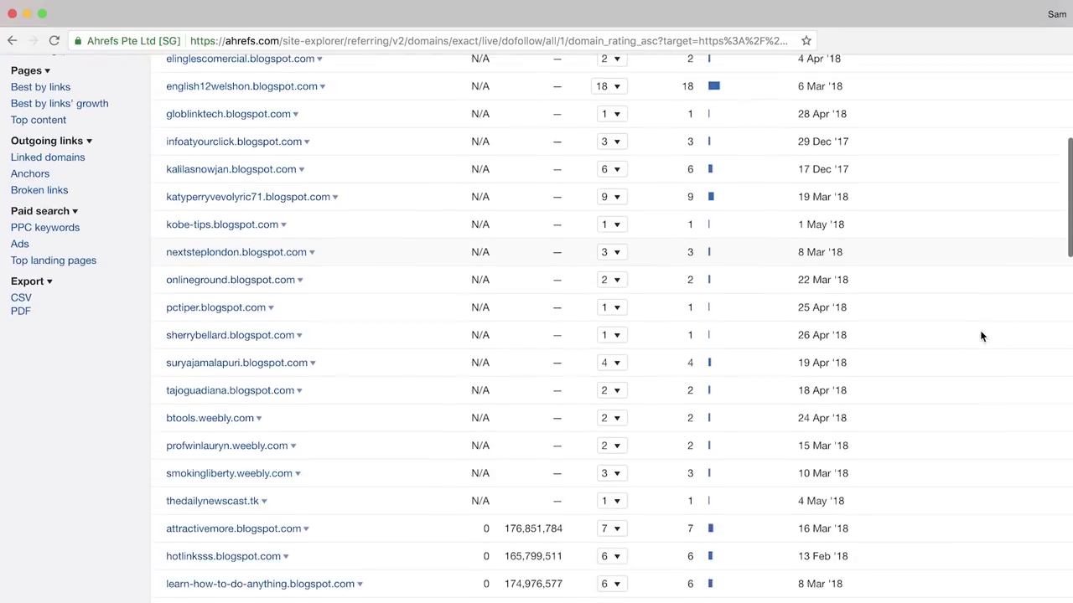
pyautogui.scroll(-4, 981, 336)
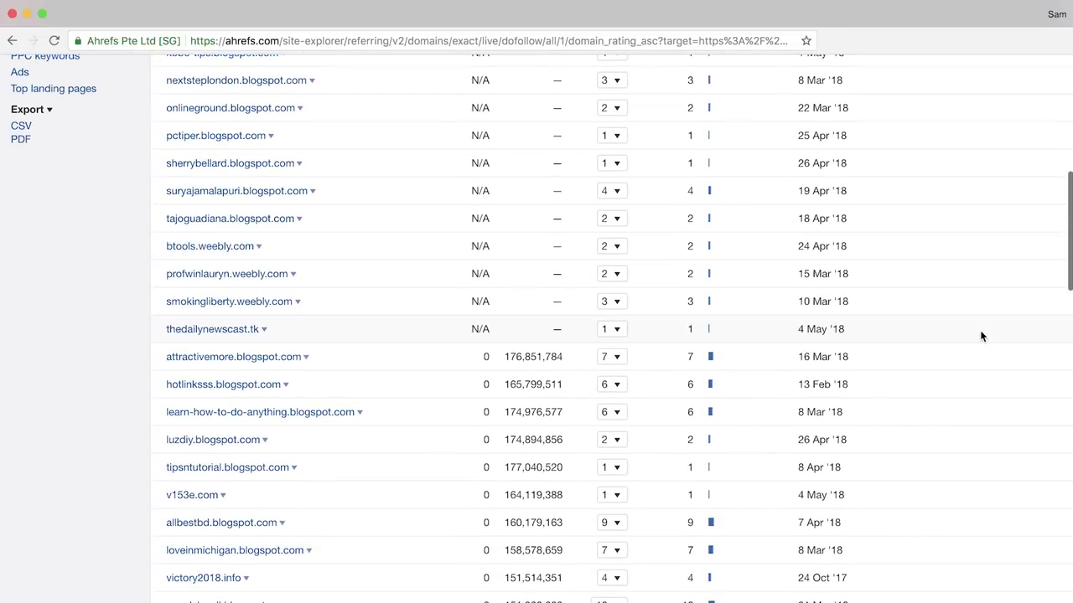
pyautogui.scroll(-15, 981, 336)
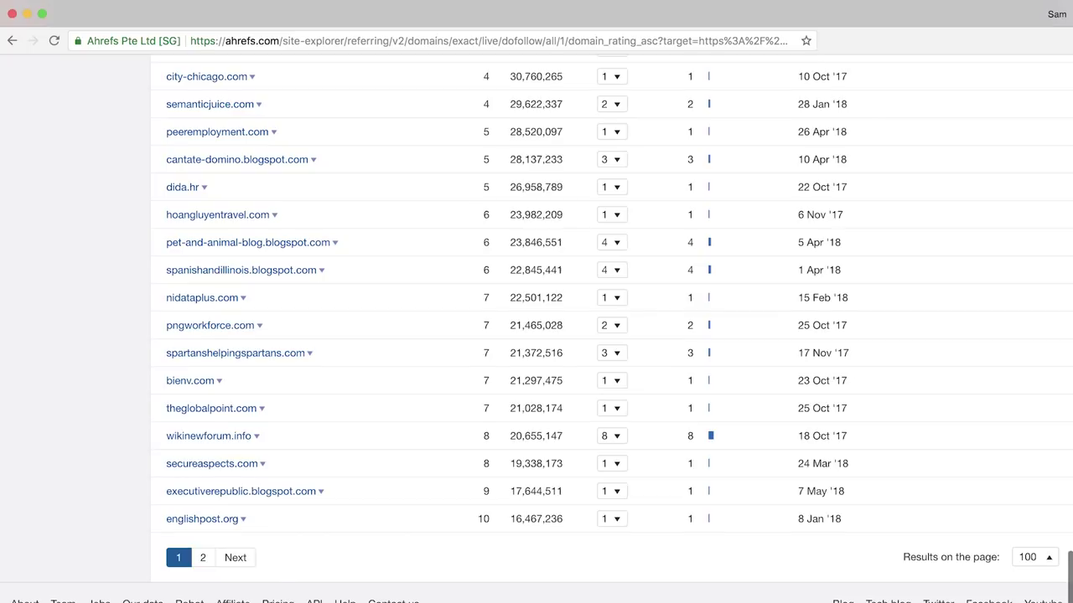
# Move to page 2 of the dofollow referring domains and scroll through its entries.
pyautogui.click(235, 557)
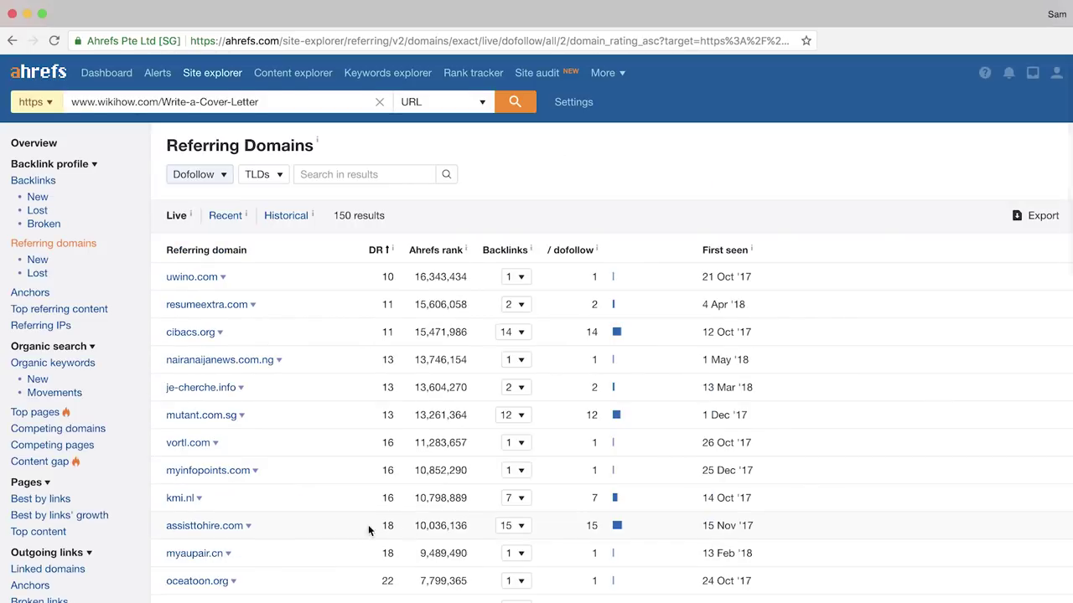
pyautogui.scroll(-5, 409, 529)
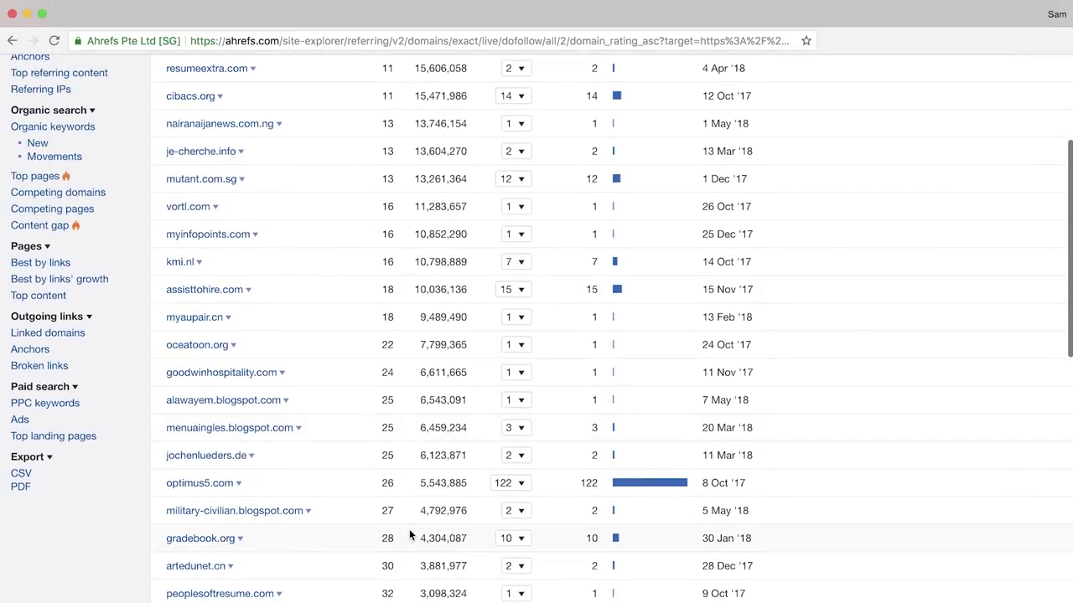
pyautogui.scroll(-2, 408, 531)
pyautogui.scroll(-3, 409, 531)
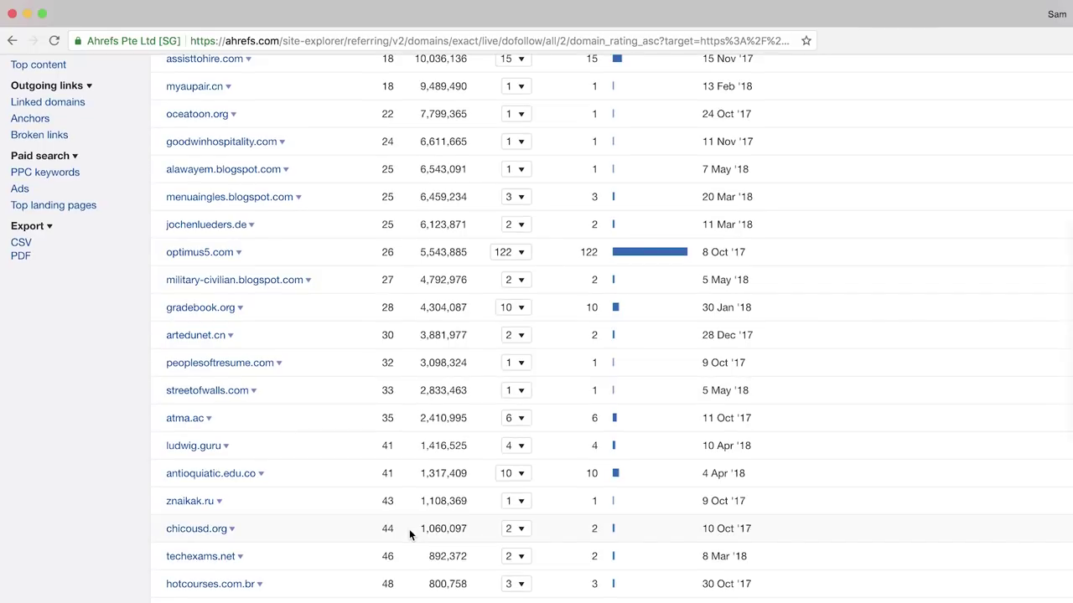
pyautogui.scroll(-5, 409, 529)
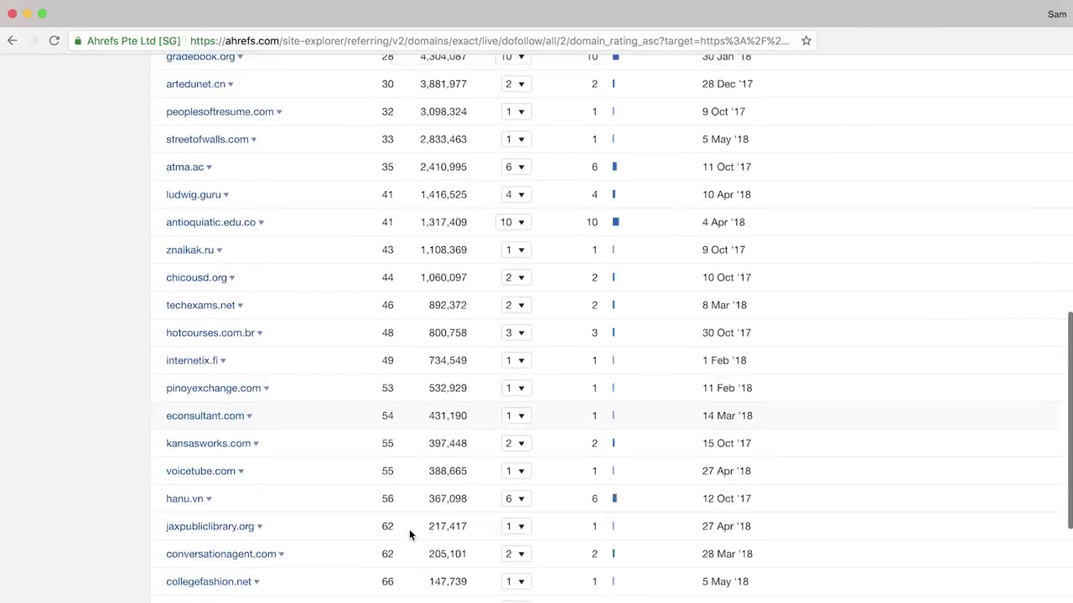
pyautogui.scroll(-7, 409, 529)
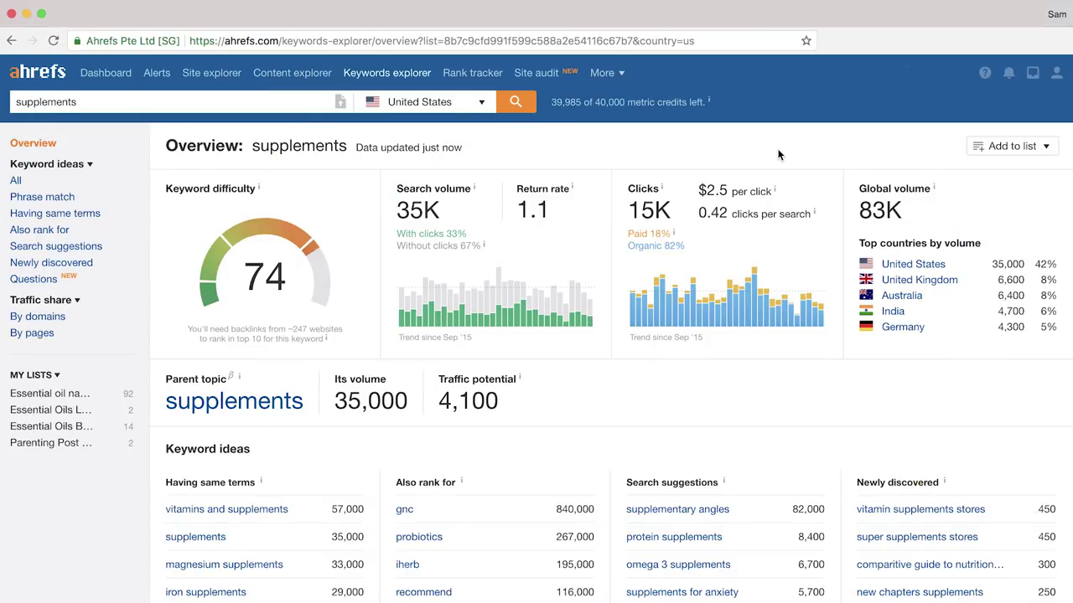
# Inspect the 'supplements' SERP position history lines for iherb.com, gnc.com, webmd.com and other top pages.
pyautogui.scroll(-10, 778, 154)
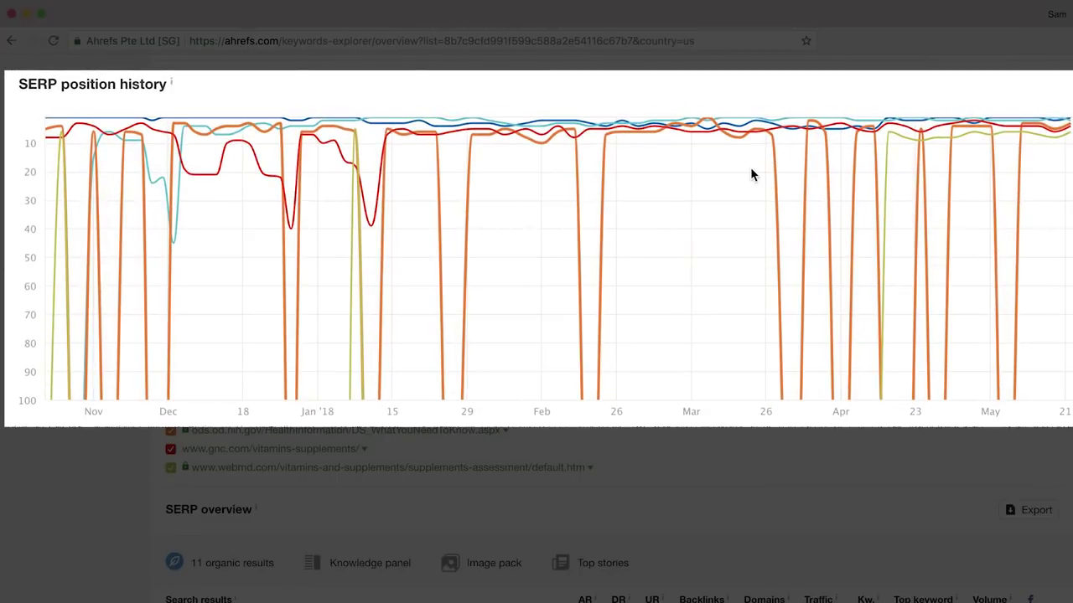
pyautogui.moveTo(734, 191)
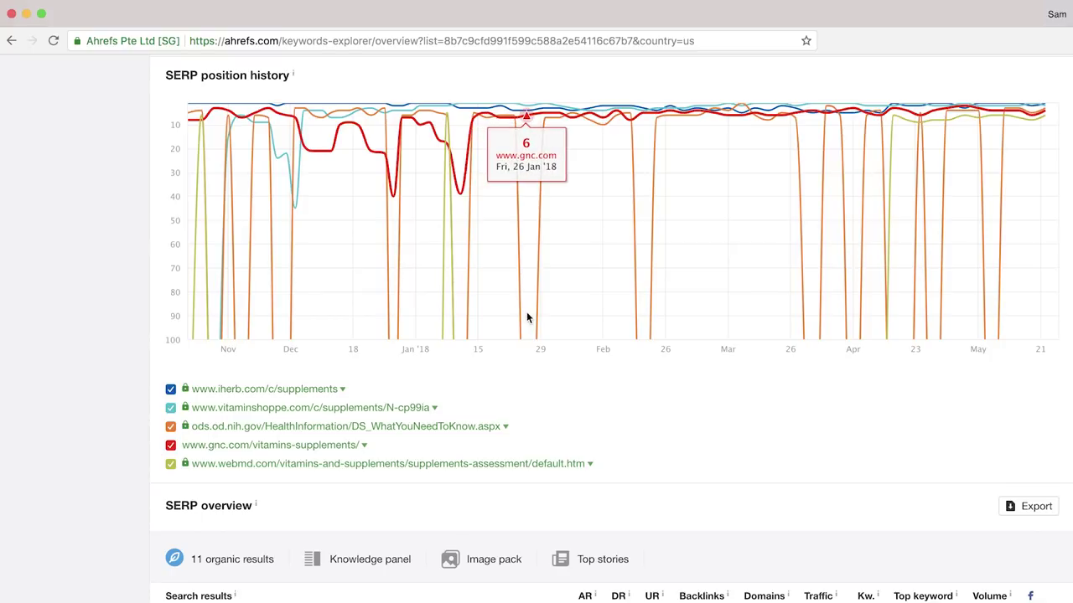
pyautogui.click(171, 426)
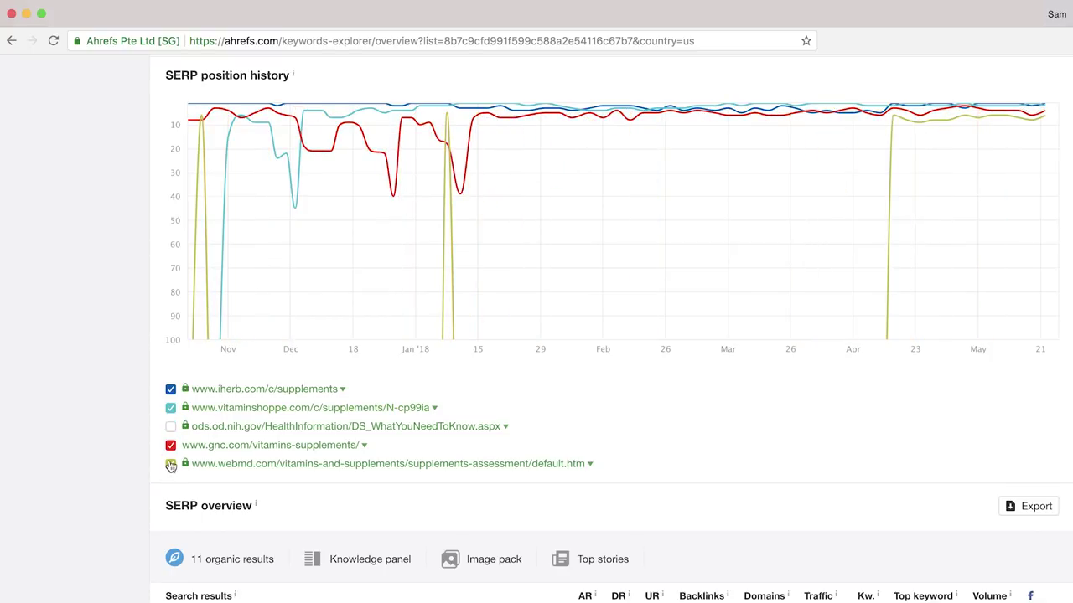
pyautogui.click(171, 464)
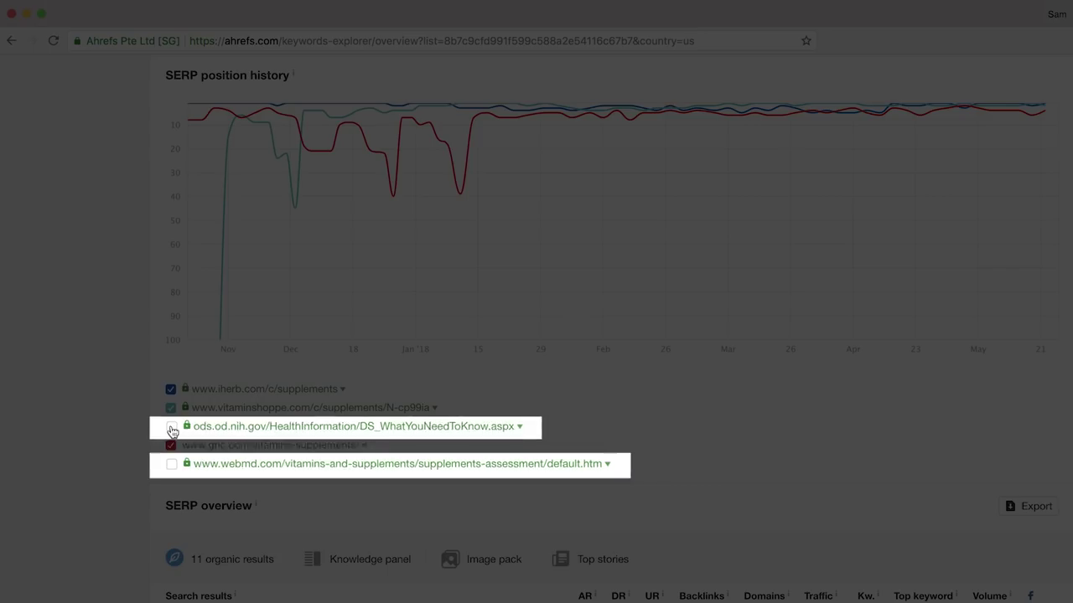
pyautogui.click(171, 427)
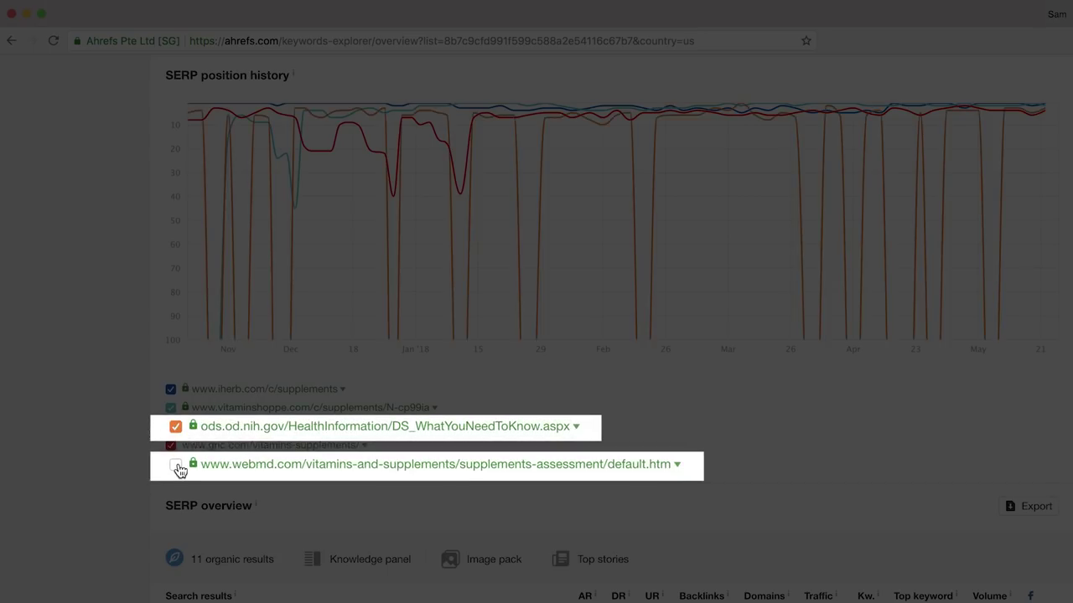
pyautogui.click(176, 466)
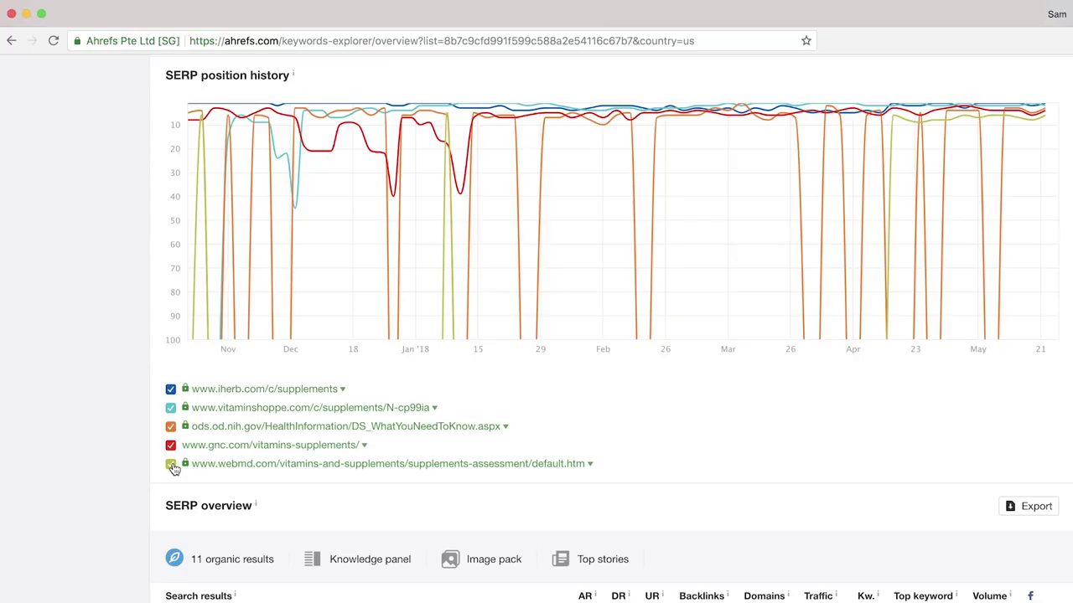
pyautogui.click(171, 447)
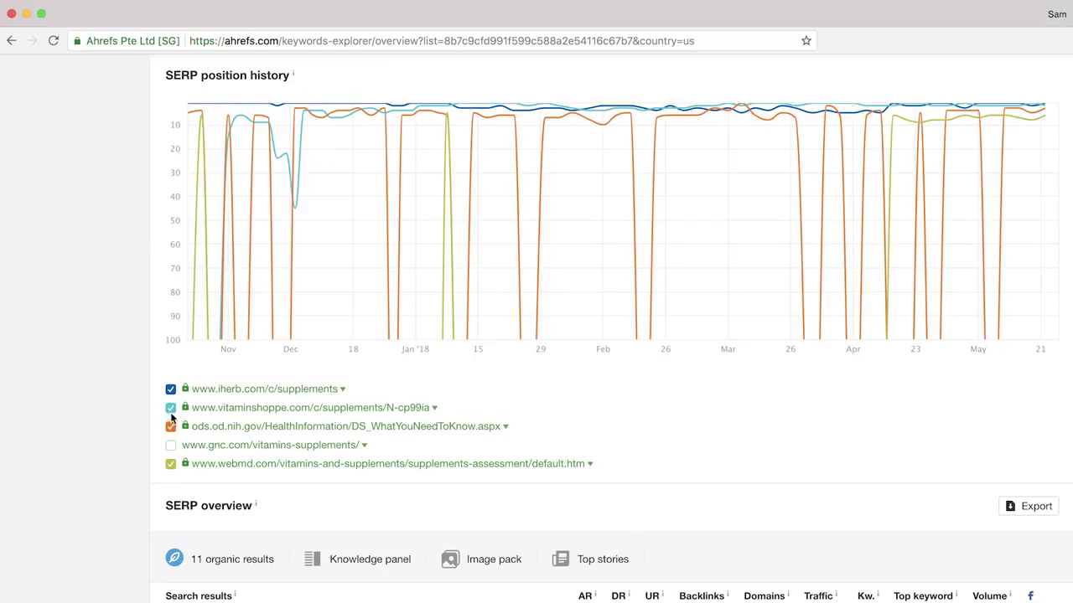
pyautogui.click(171, 410)
pyautogui.click(171, 391)
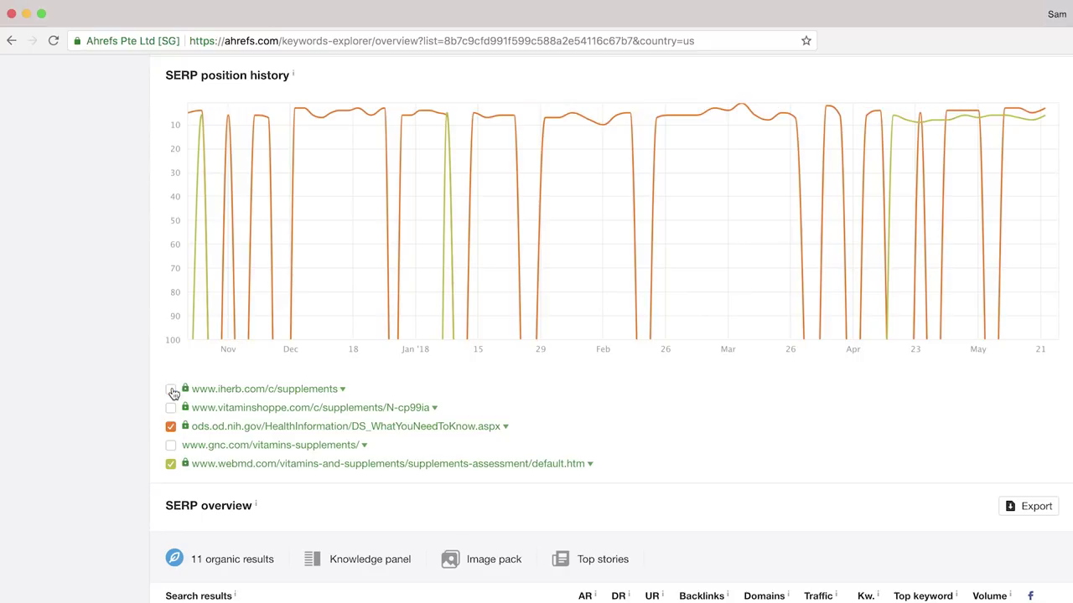
pyautogui.click(172, 390)
pyautogui.click(172, 409)
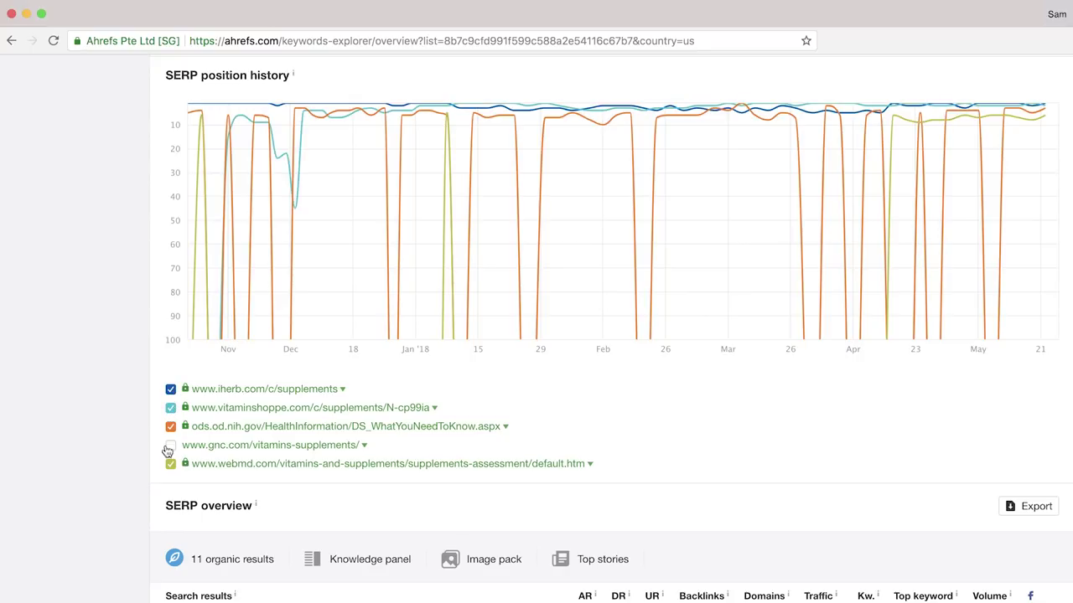
pyautogui.click(170, 446)
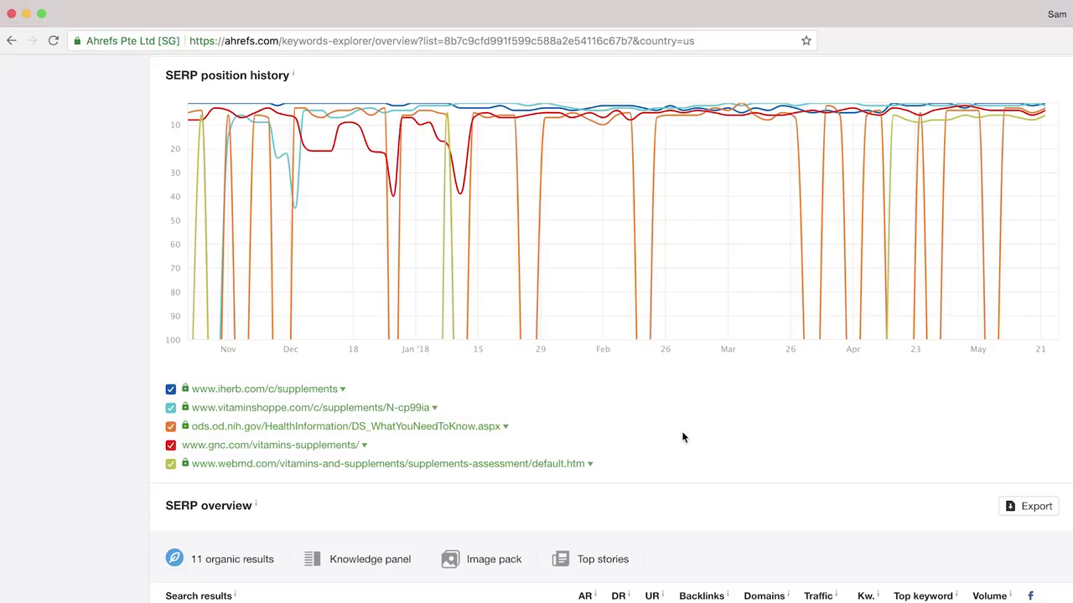